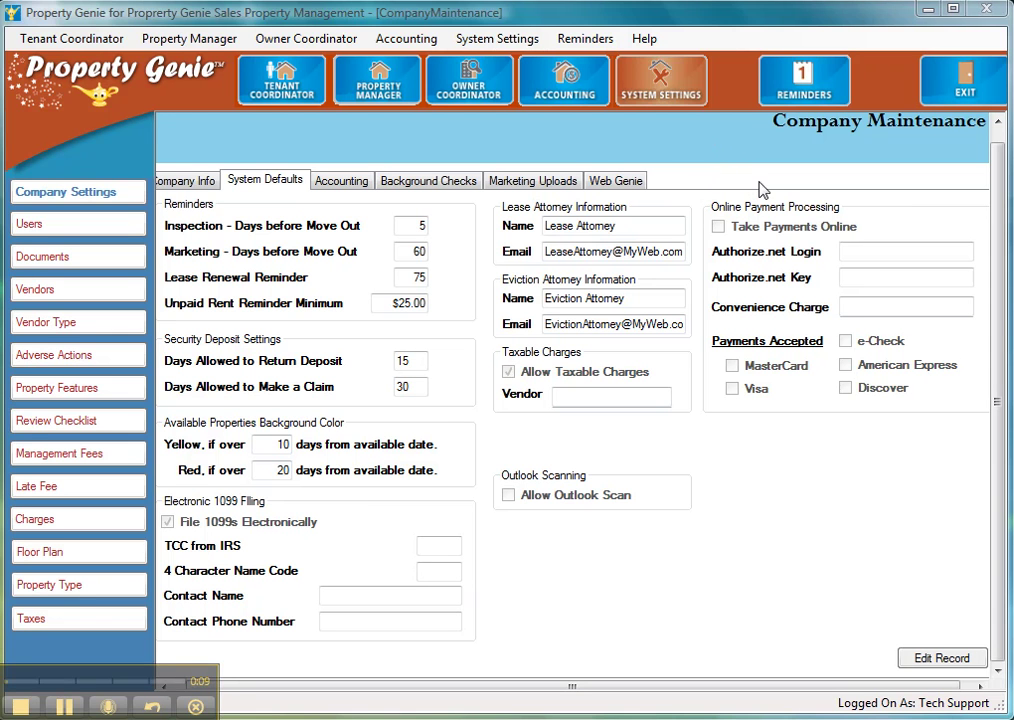
Step: Open the company's System Defaults for editing and enable Take Payments Online
click(557, 145)
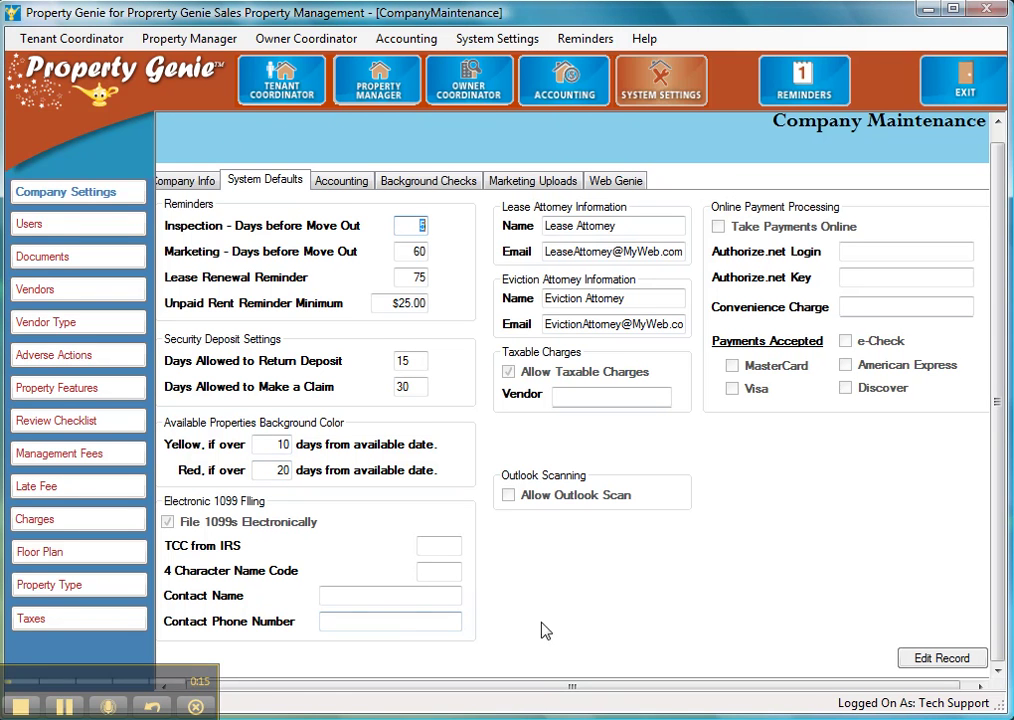
click(657, 88)
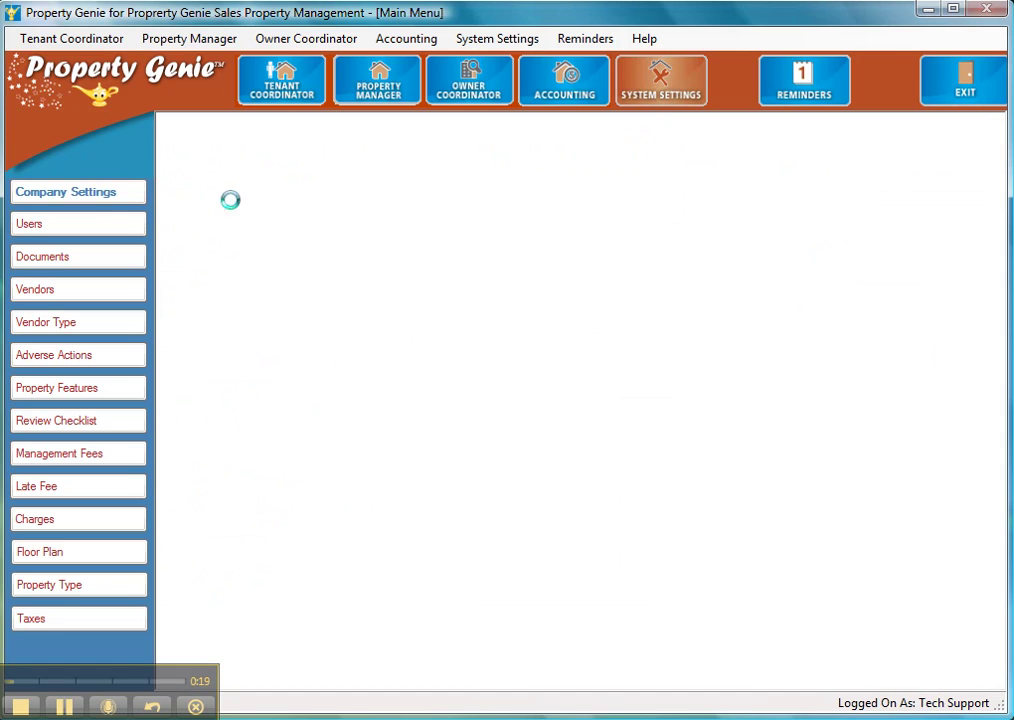
click(131, 197)
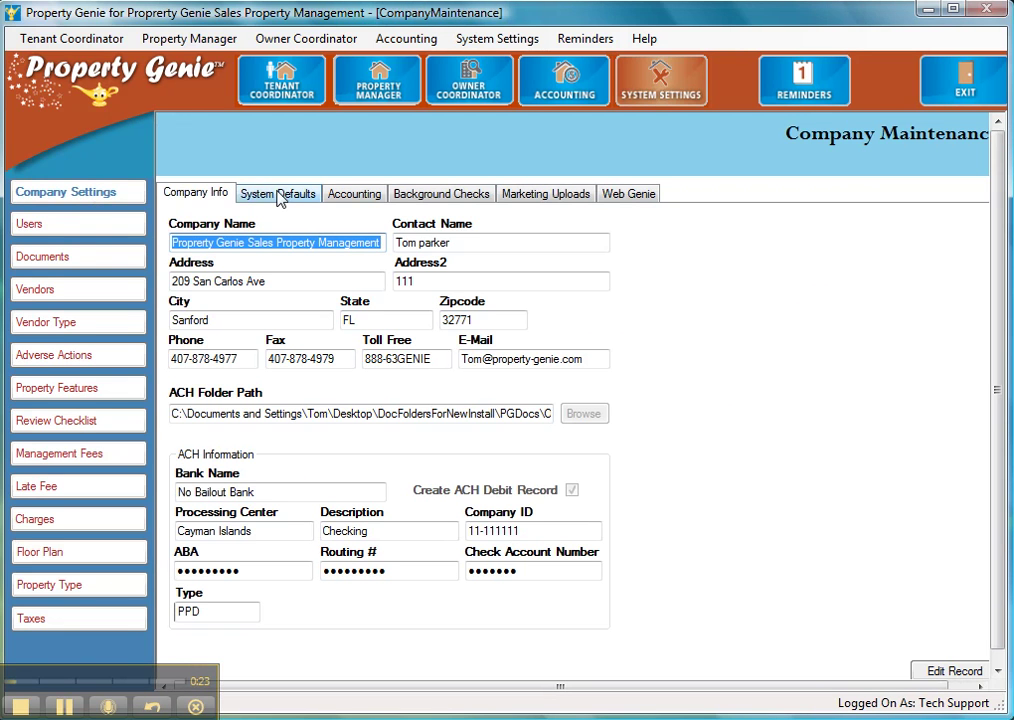
click(309, 199)
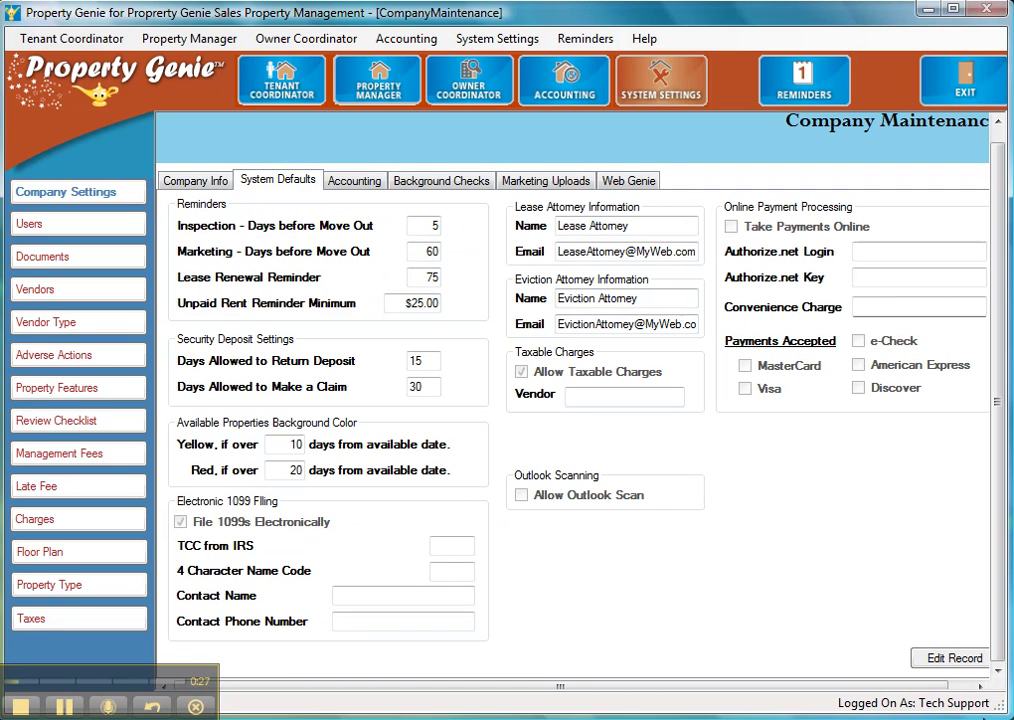
click(952, 658)
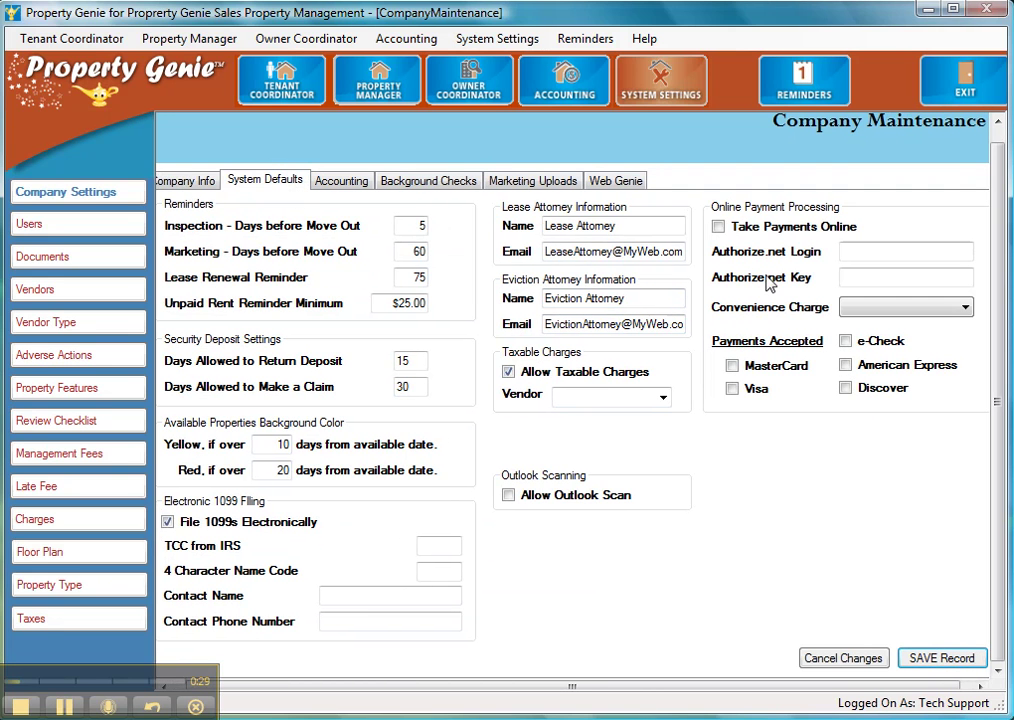
click(733, 225)
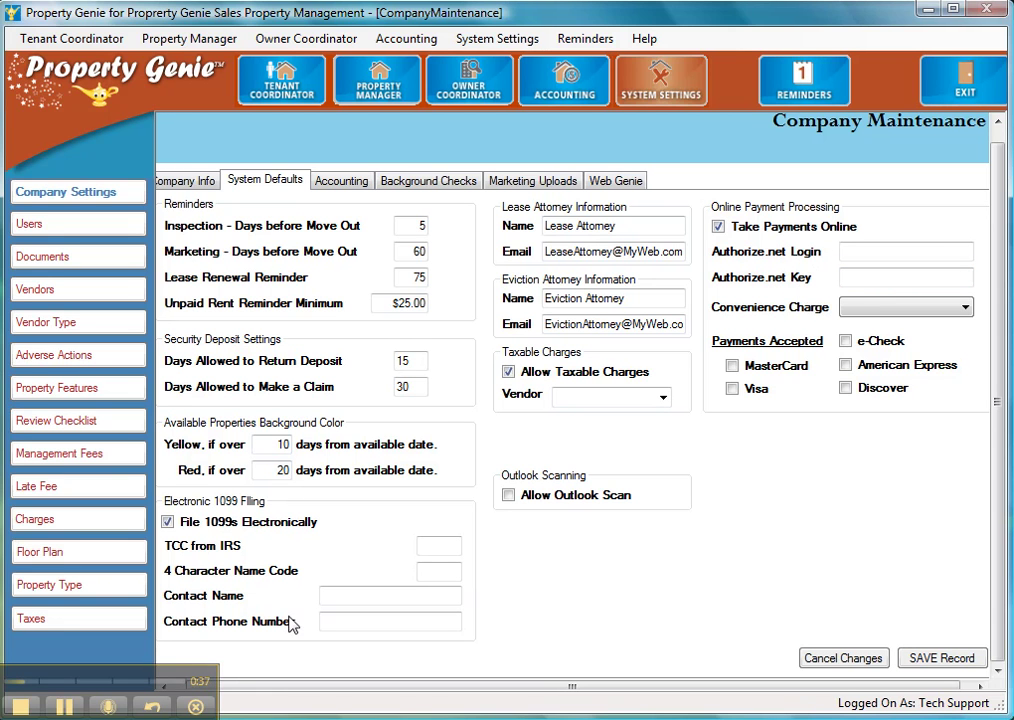
Step: Switch to the Authorize.Net site in Internet Explorer, look over its home page and account links, and return to Property Genie
mouse_move(320, 719)
click(320, 655)
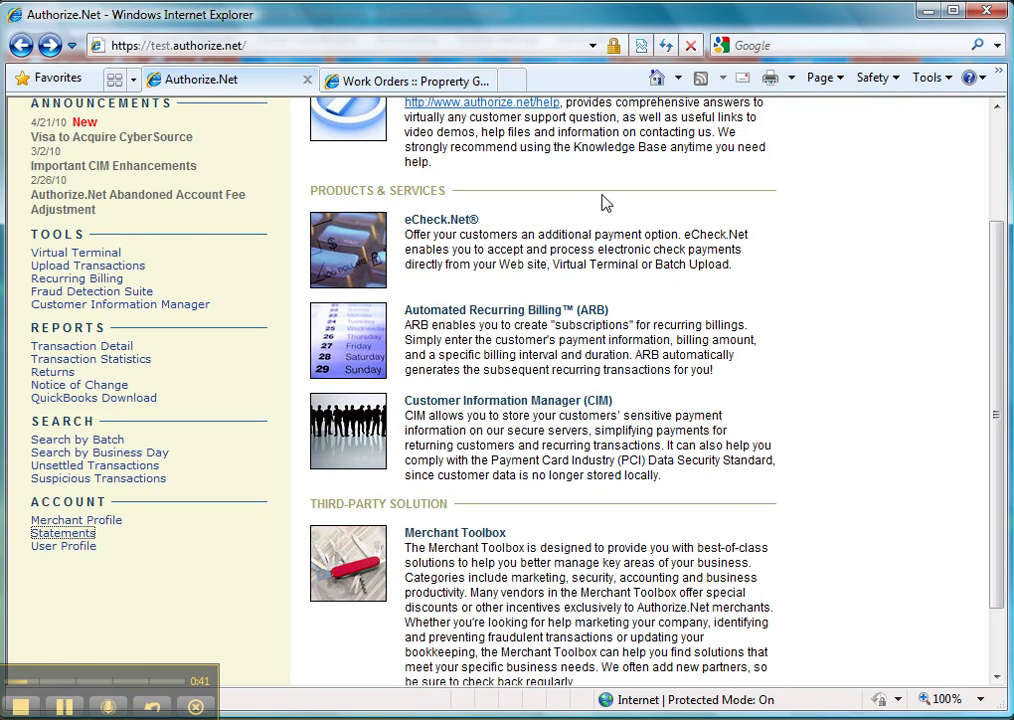
scroll(590, 280, up, 3)
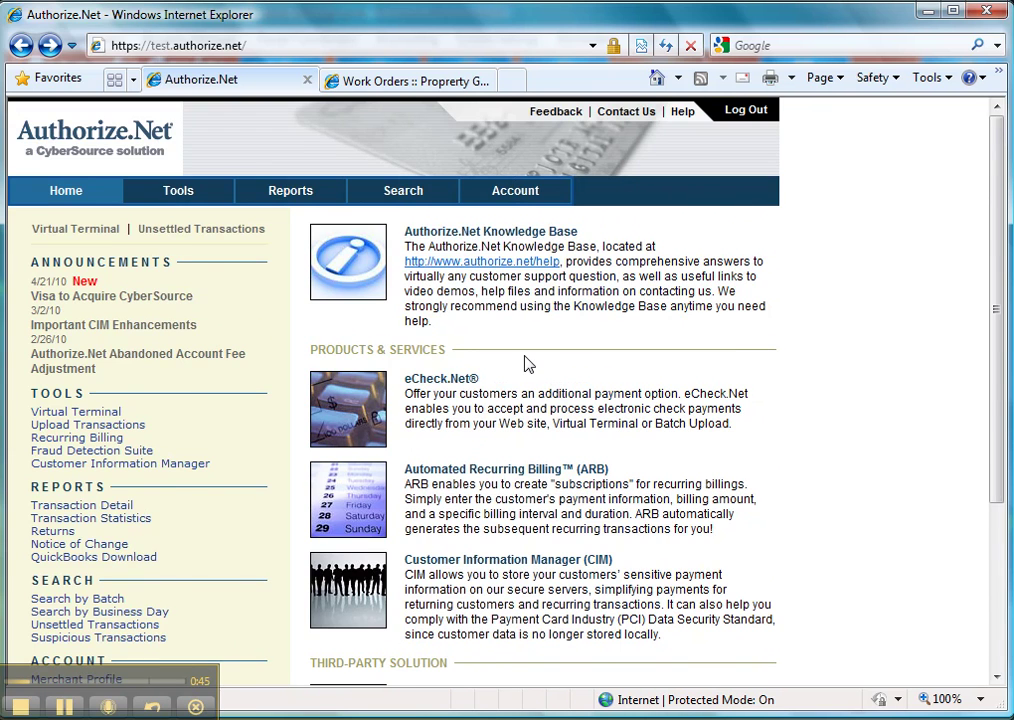
scroll(528, 364, down, 2)
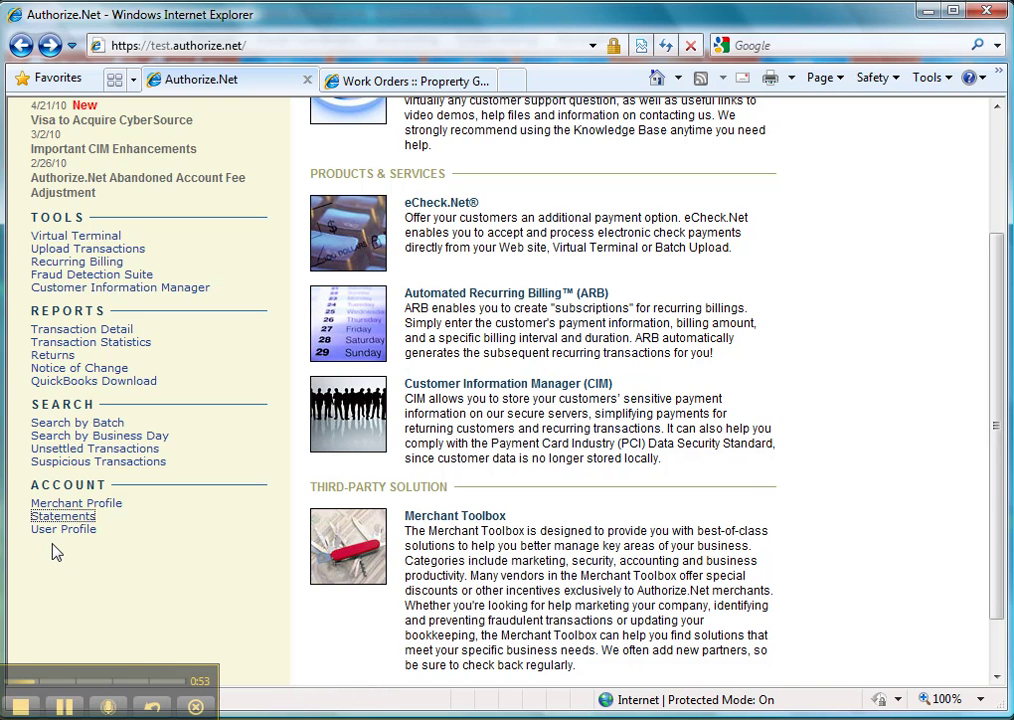
click(369, 716)
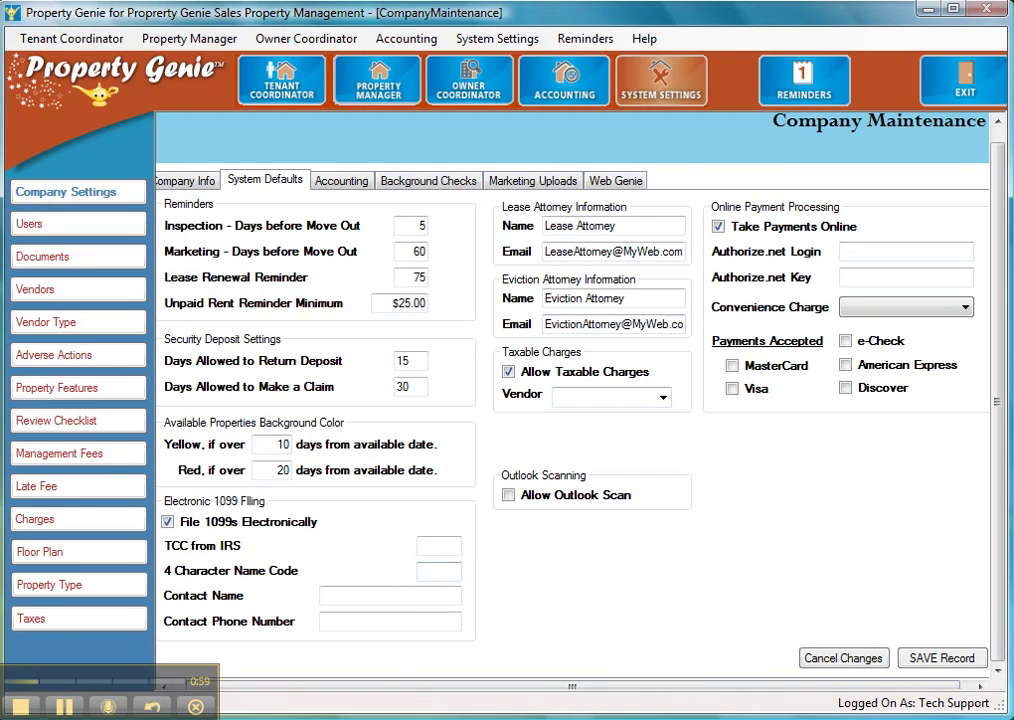
key(alt+Tab)
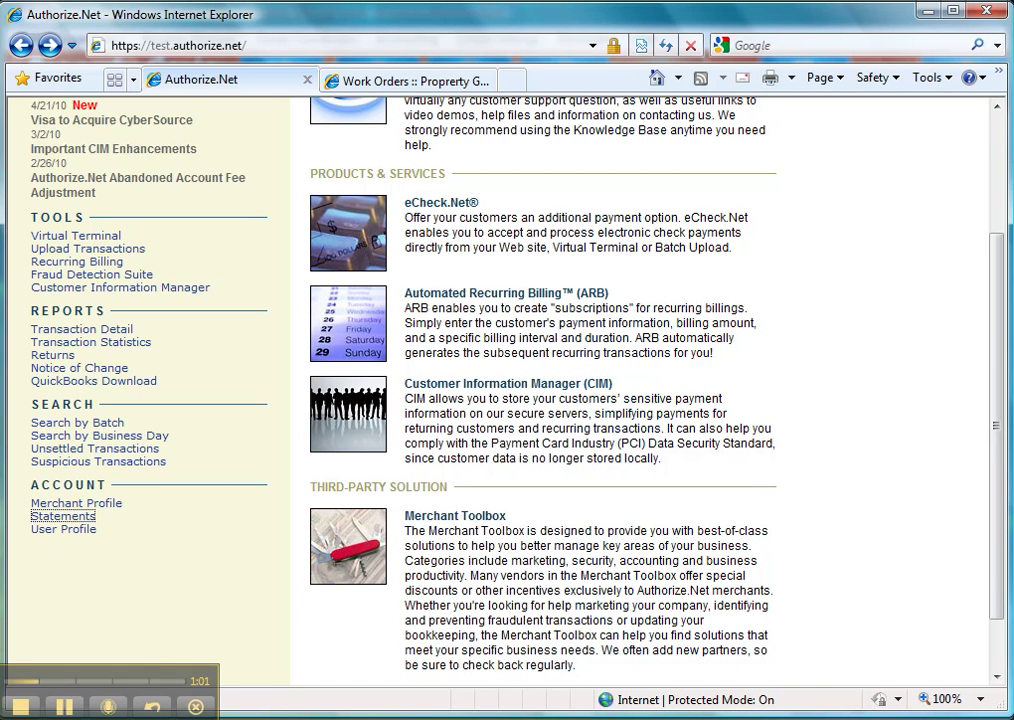
key(alt+Tab)
Step: Discard the pending edits to the company's online payment settings
click(893, 254)
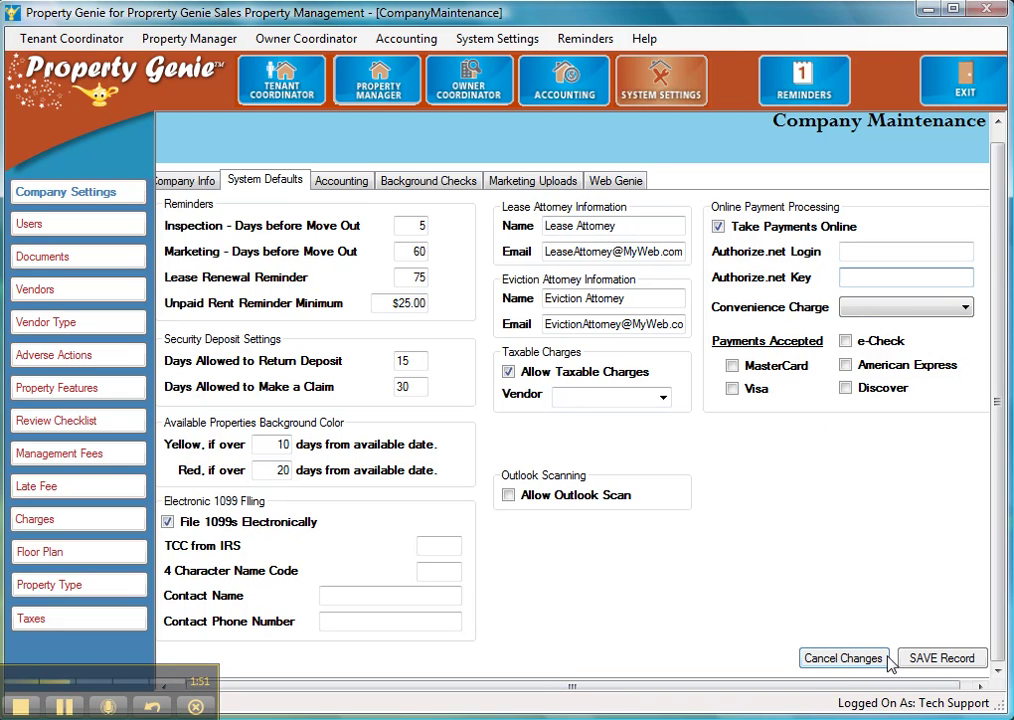
click(839, 665)
click(543, 423)
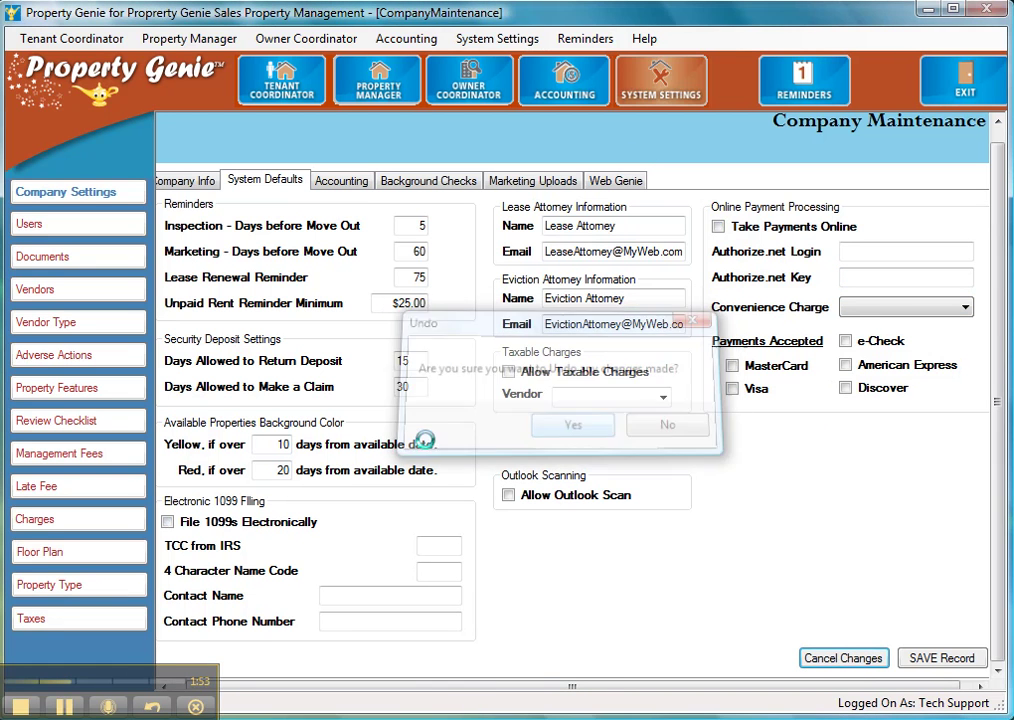
Step: Examine the charge type choices for CC Convience Fee in Charges Maintenance, and cancel the table edit
click(48, 519)
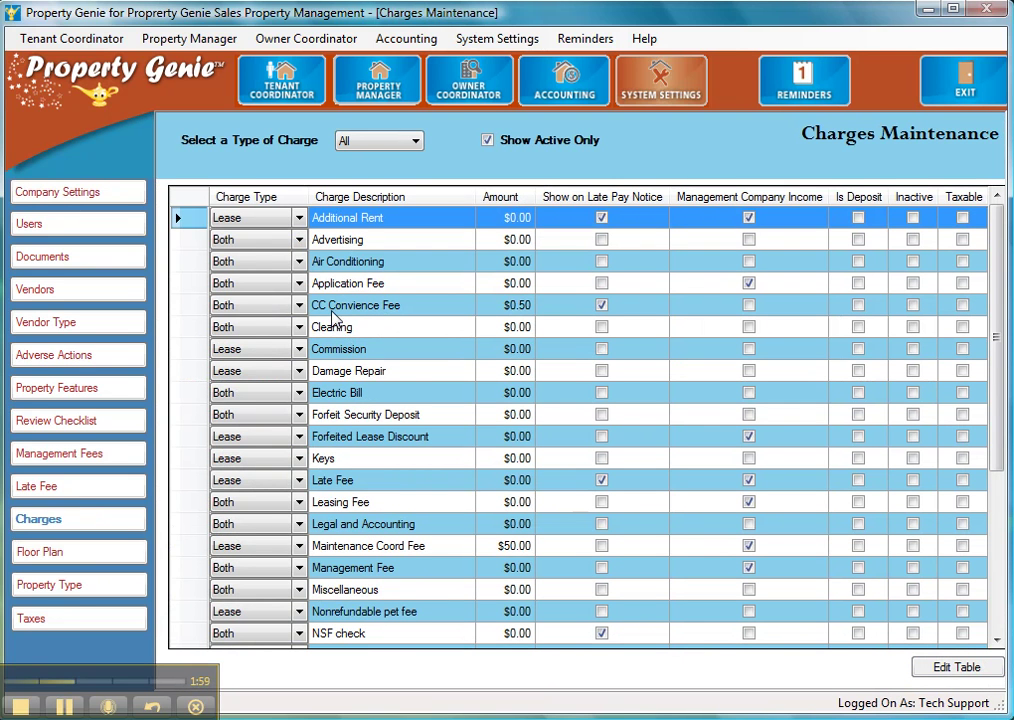
click(925, 666)
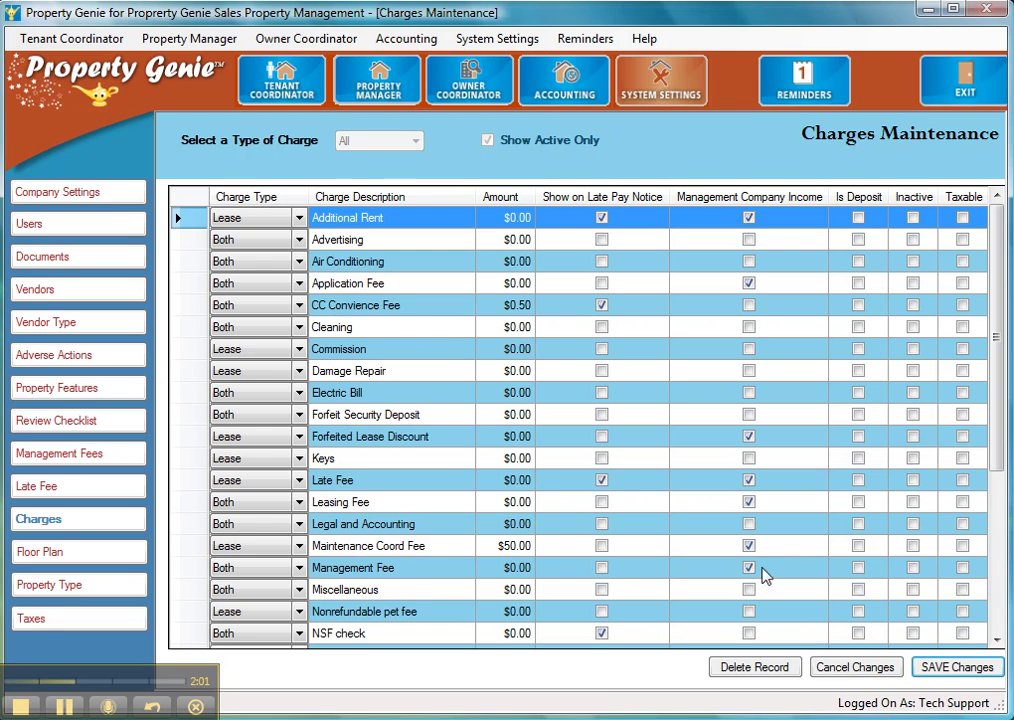
click(300, 306)
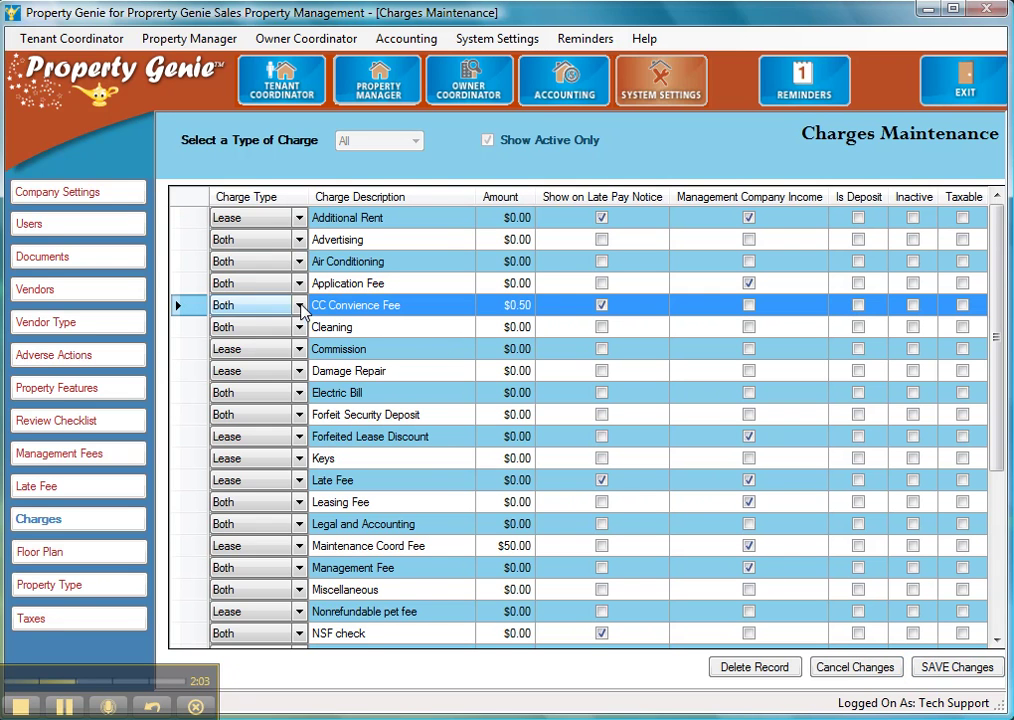
click(300, 306)
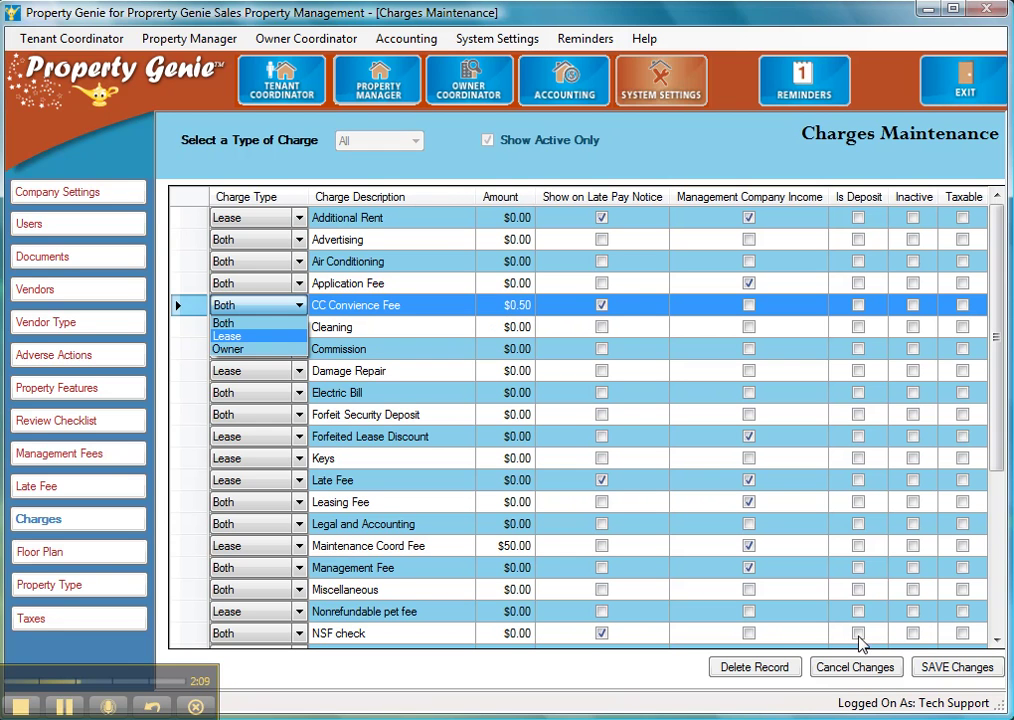
click(876, 669)
click(865, 667)
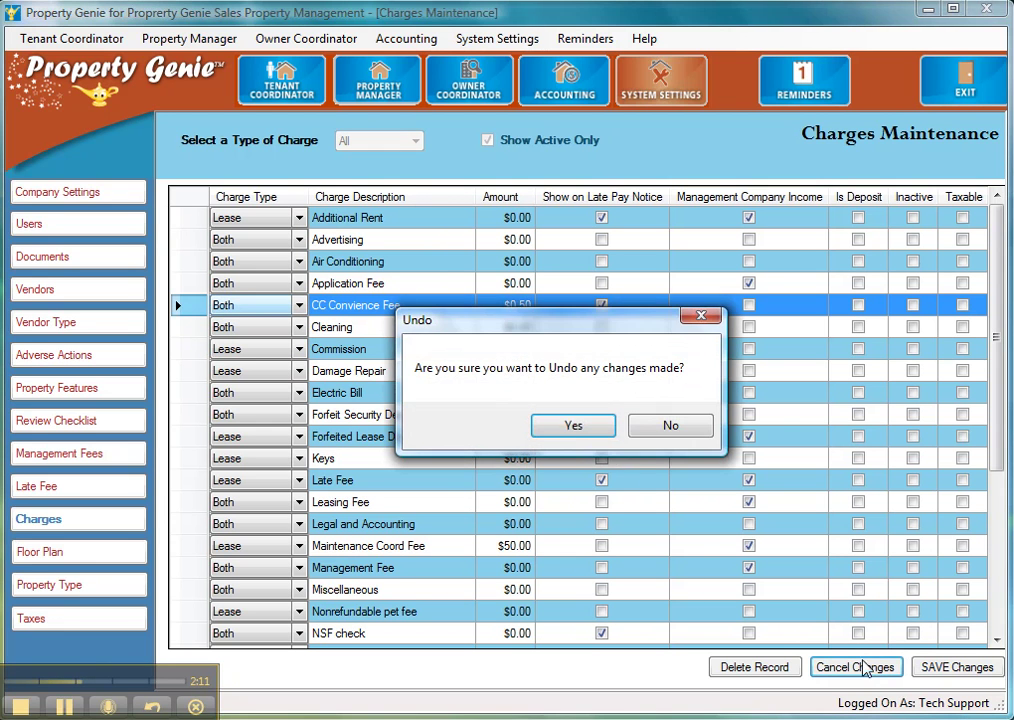
click(567, 421)
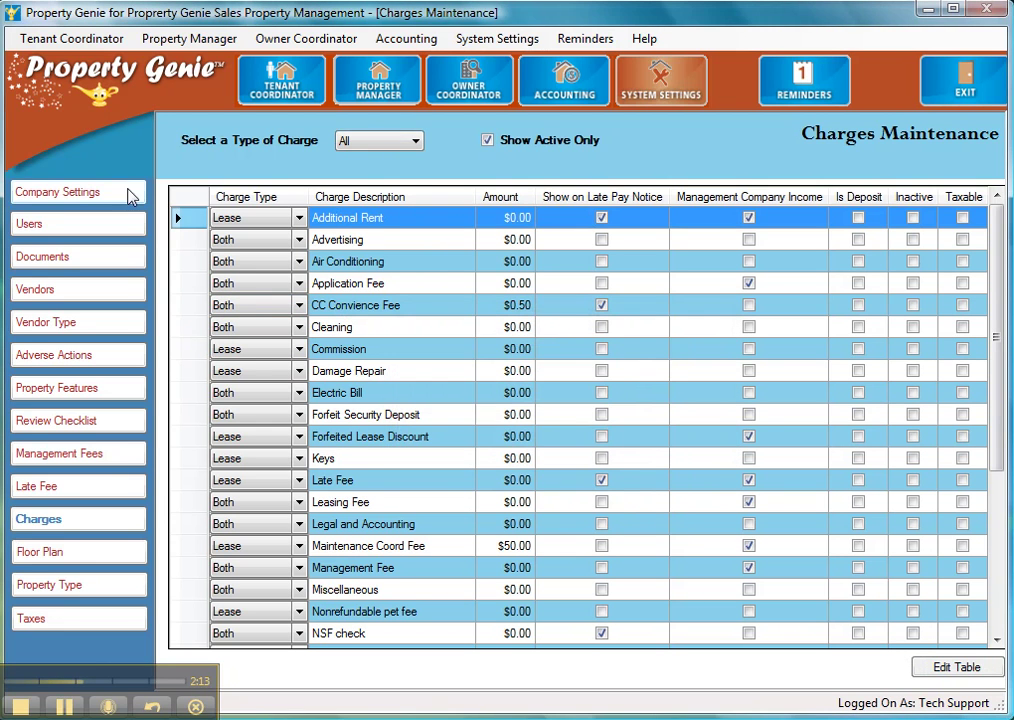
Step: Enable Take Payments Online with CC Convience Fee as the convenience charge in the company's System Defaults, and discard the changes
click(128, 195)
click(290, 192)
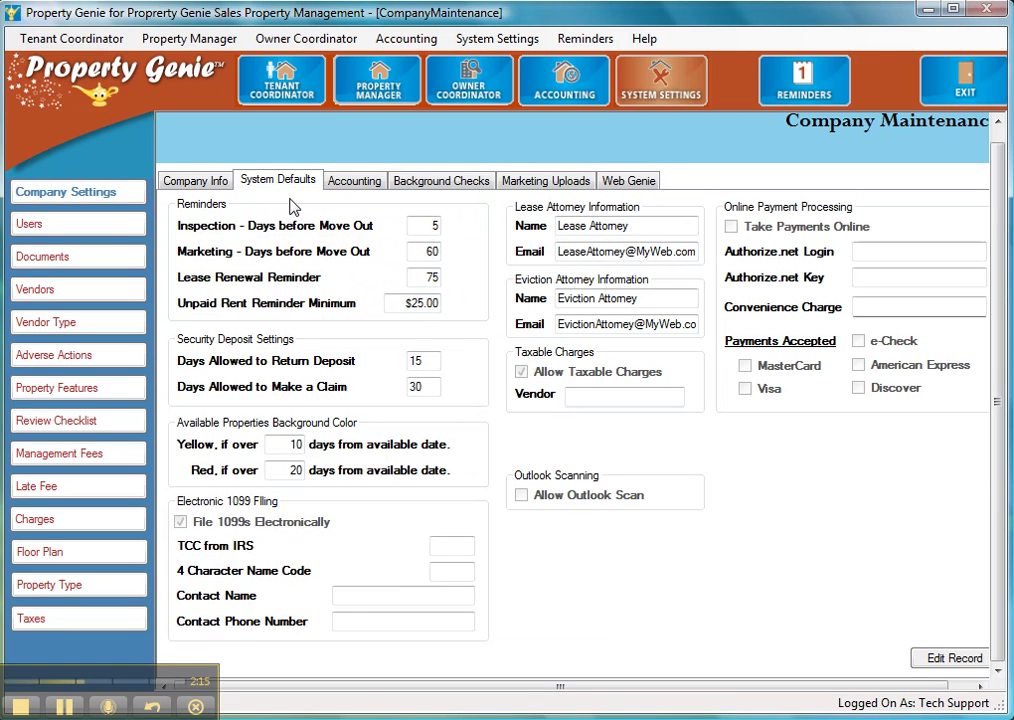
click(943, 660)
click(717, 227)
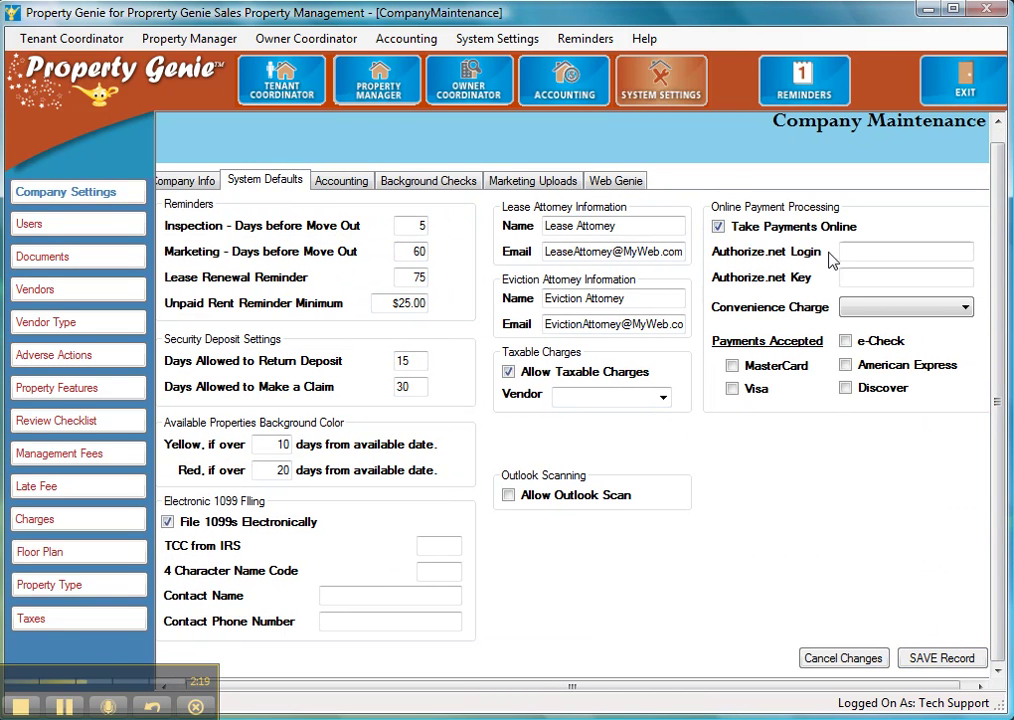
click(907, 309)
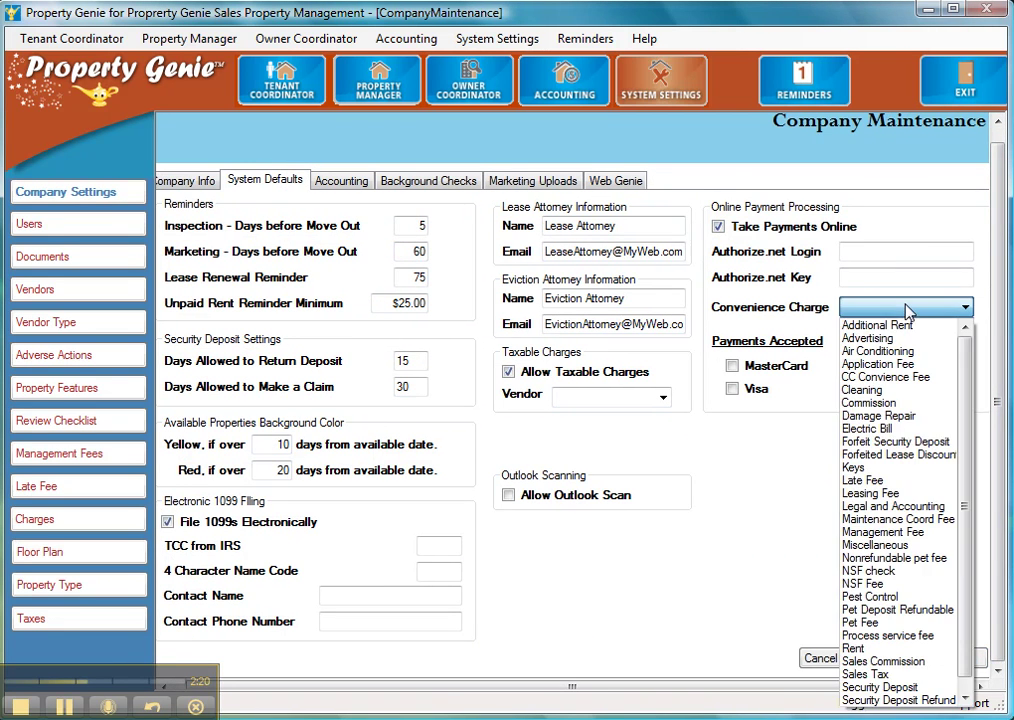
click(890, 377)
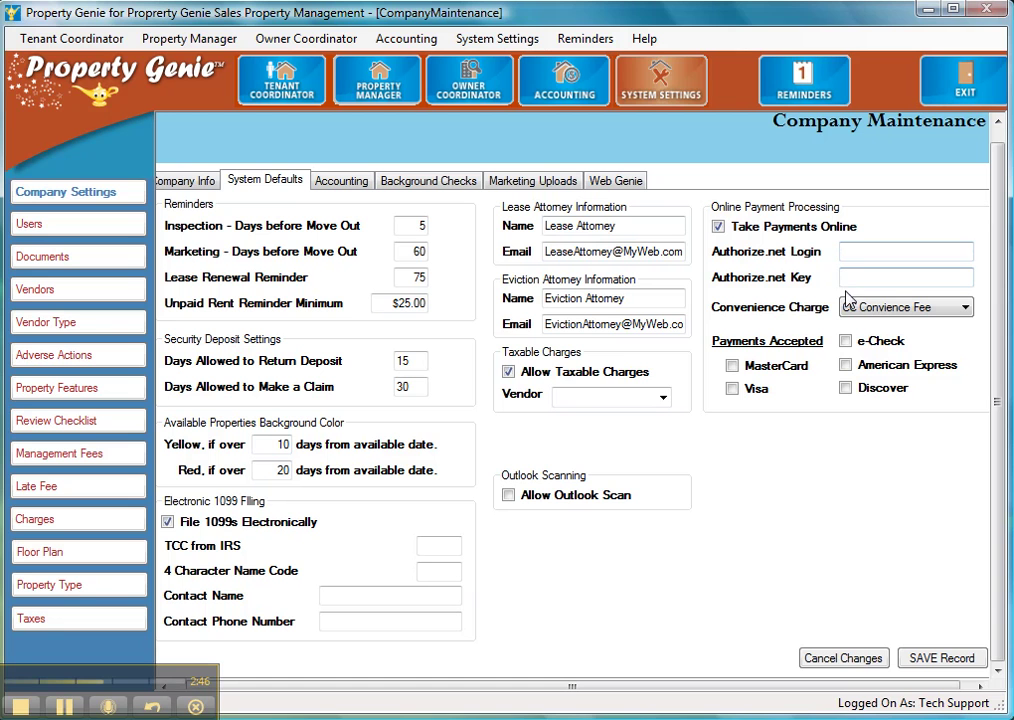
click(843, 658)
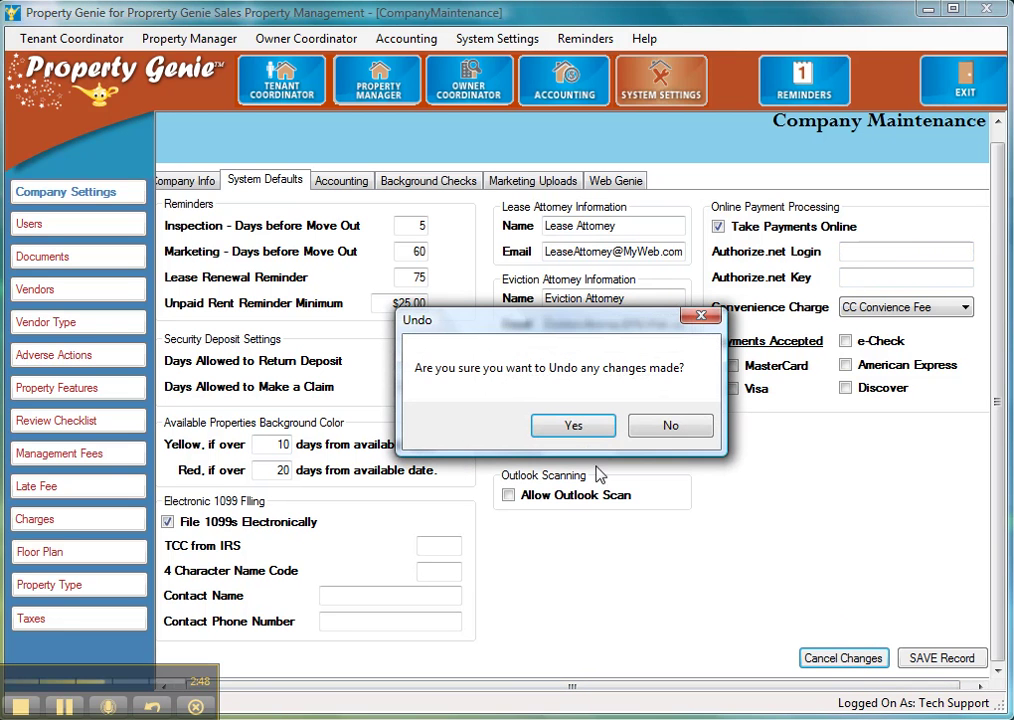
click(575, 427)
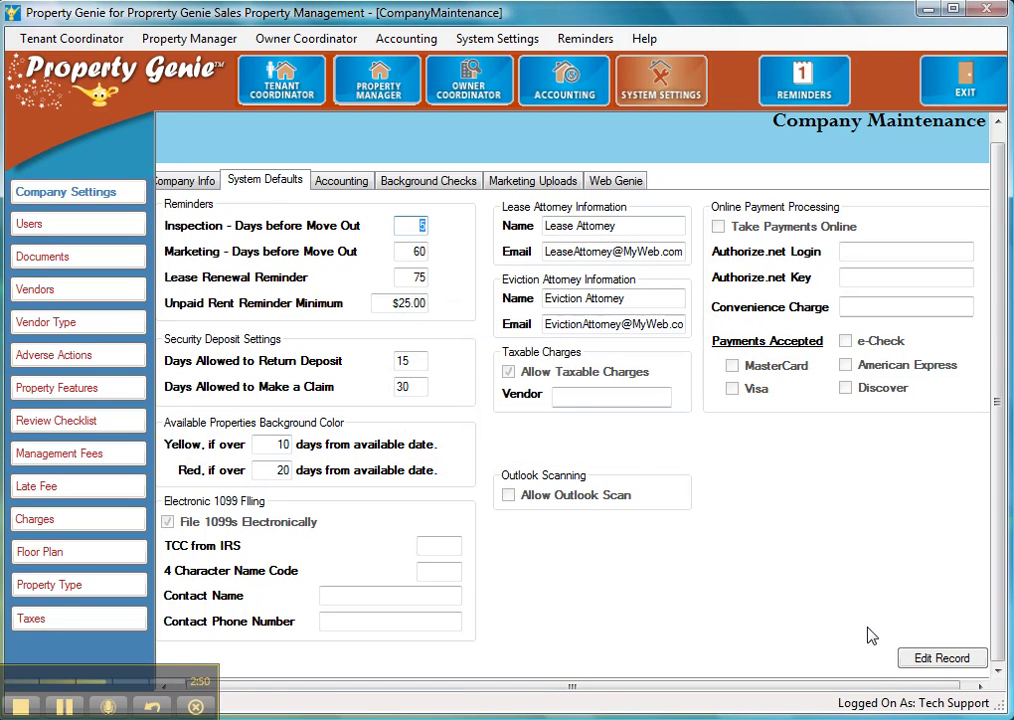
Step: List the prospective tenants in Tenant Coordinator with the application status filter set to ALL
click(285, 88)
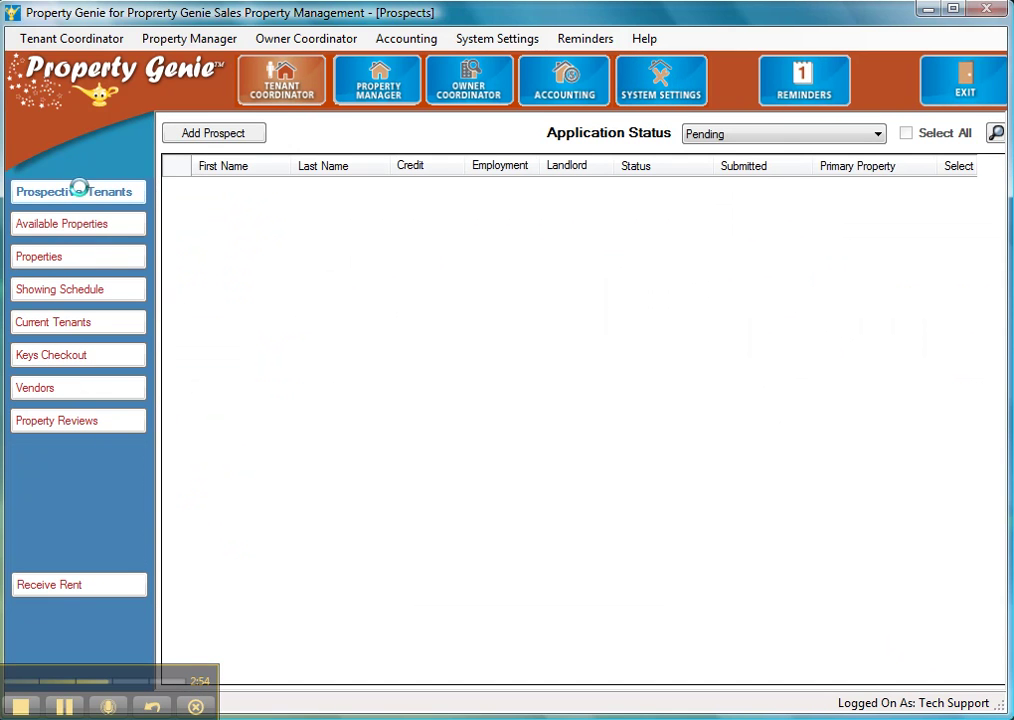
click(732, 134)
click(718, 152)
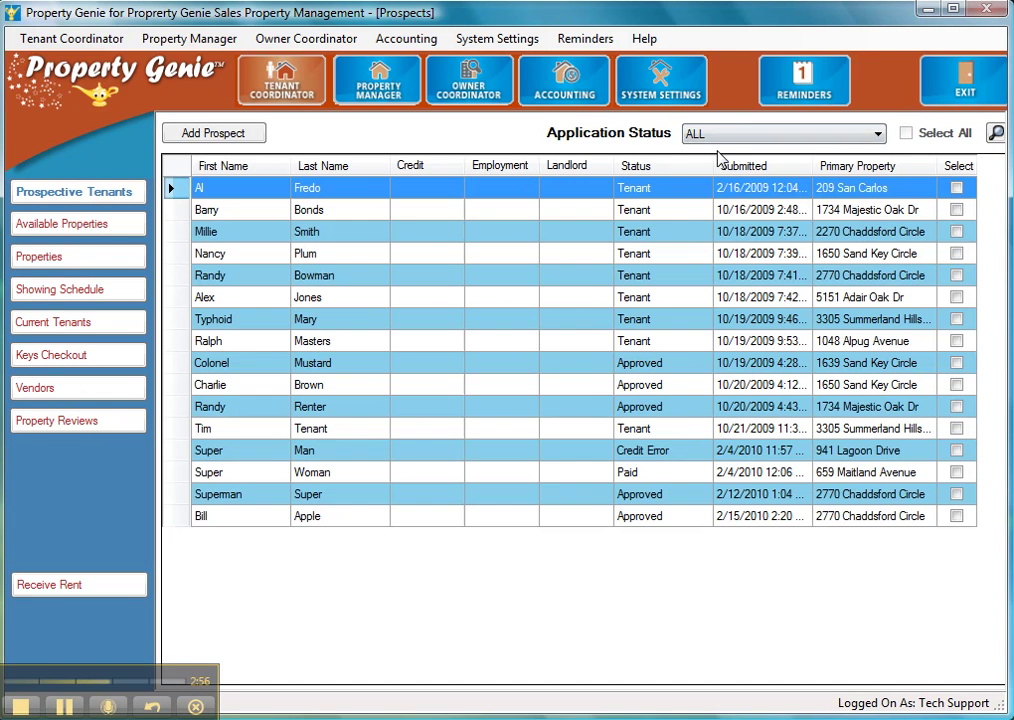
Step: Open the second listed tenant's information record and examine the E-Mail Address field
click(477, 217)
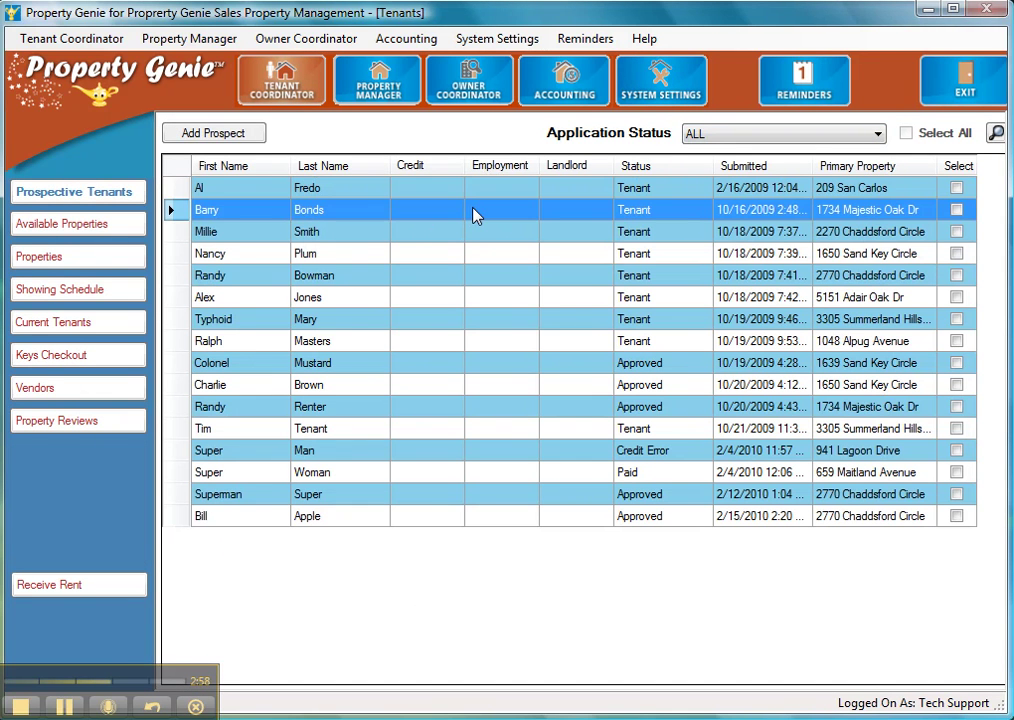
double_click(481, 210)
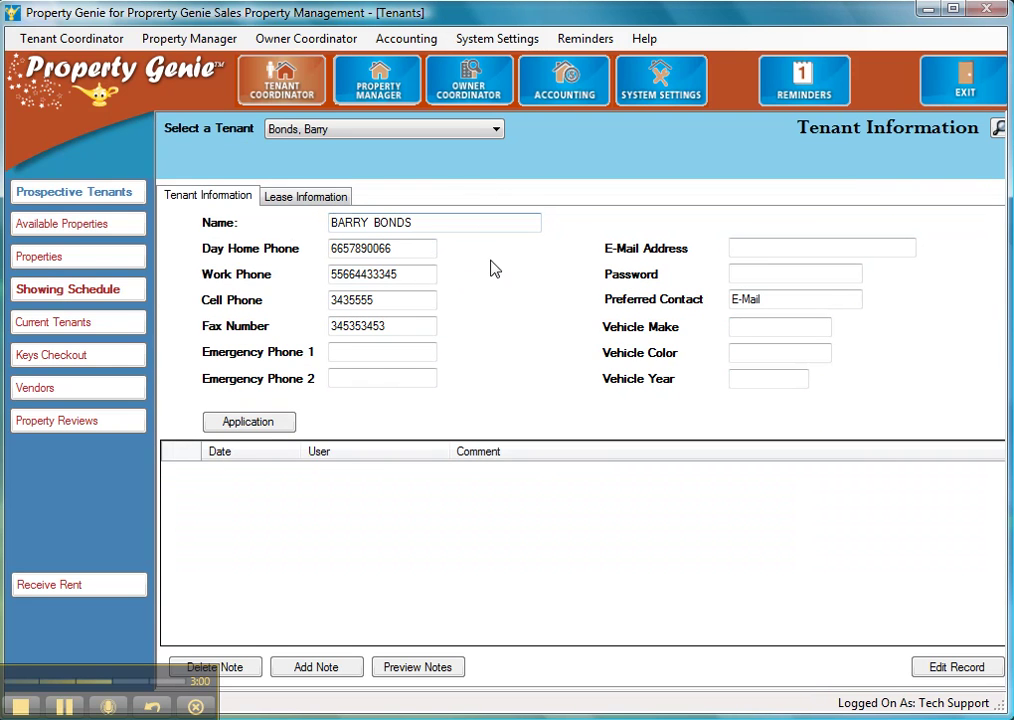
click(754, 251)
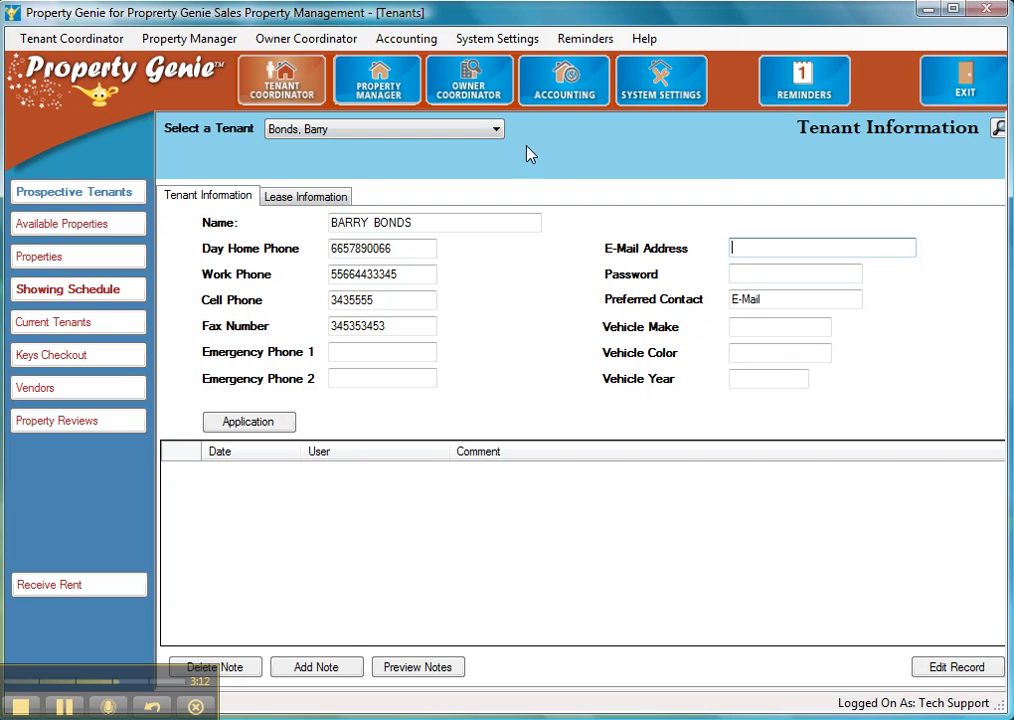
click(764, 245)
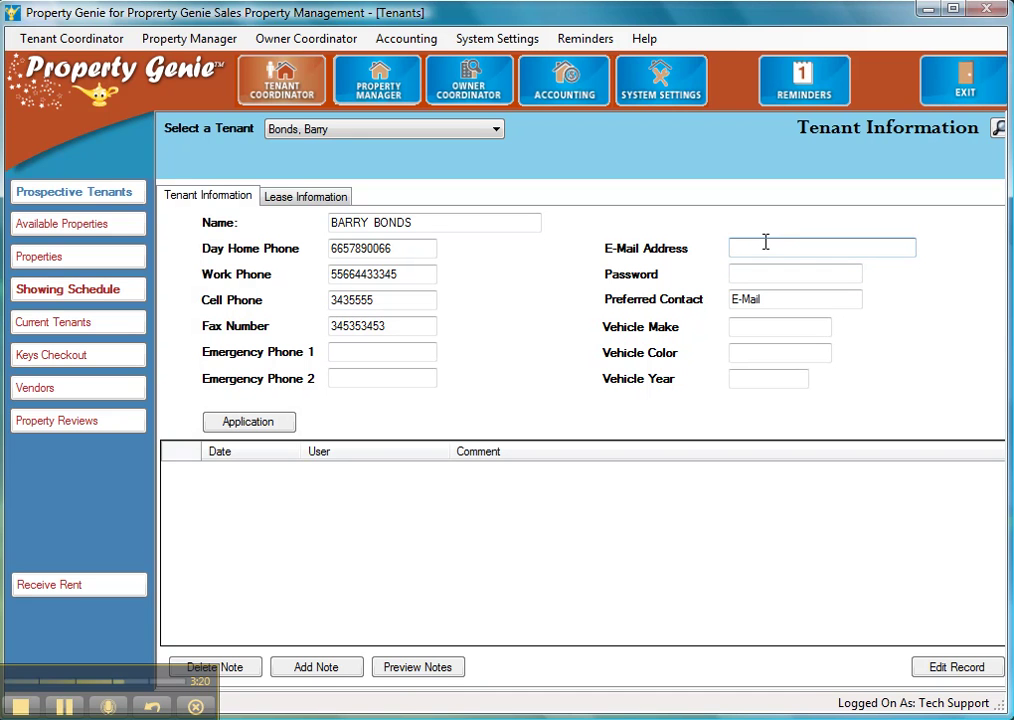